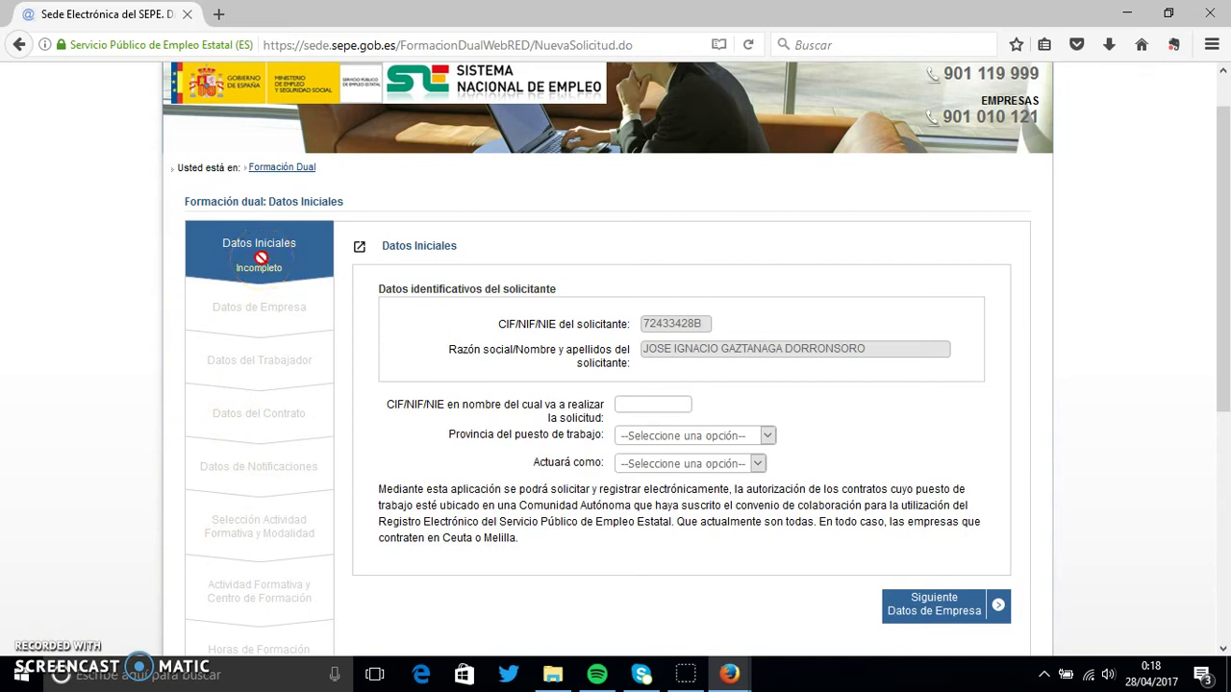
click(255, 262)
click(292, 282)
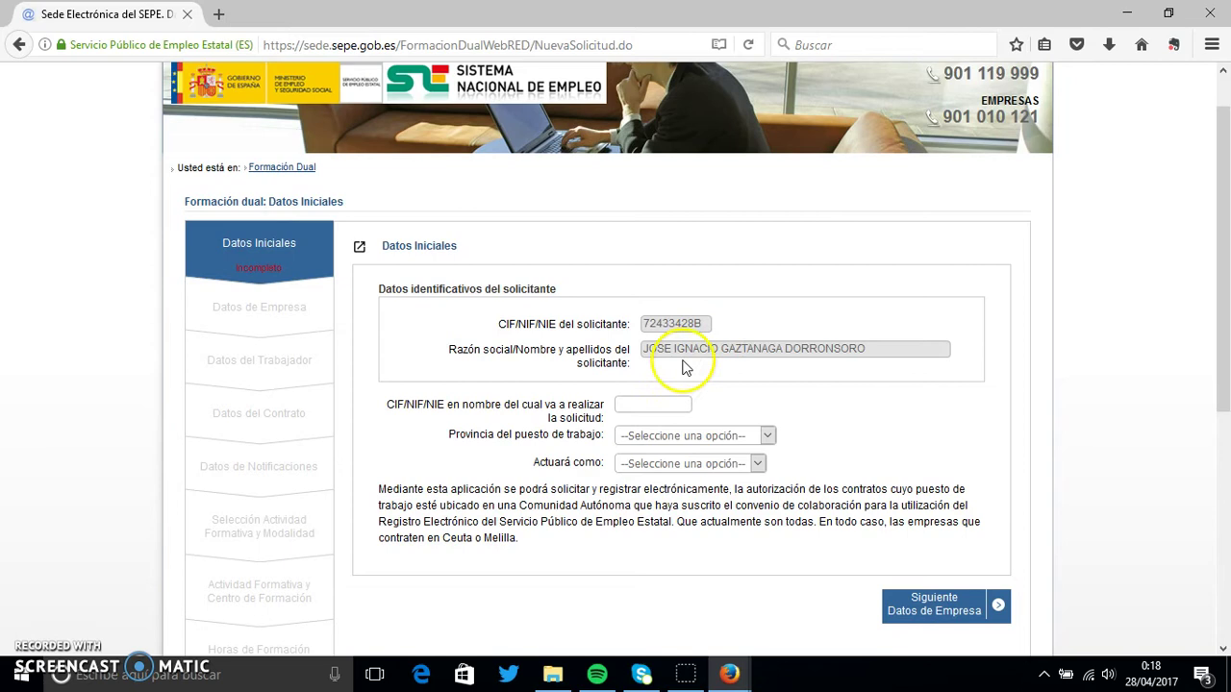
Enter the tax ID of the entity the application is made for and set the workplace province to GIPUZKOA.
click(646, 402)
text(S4)
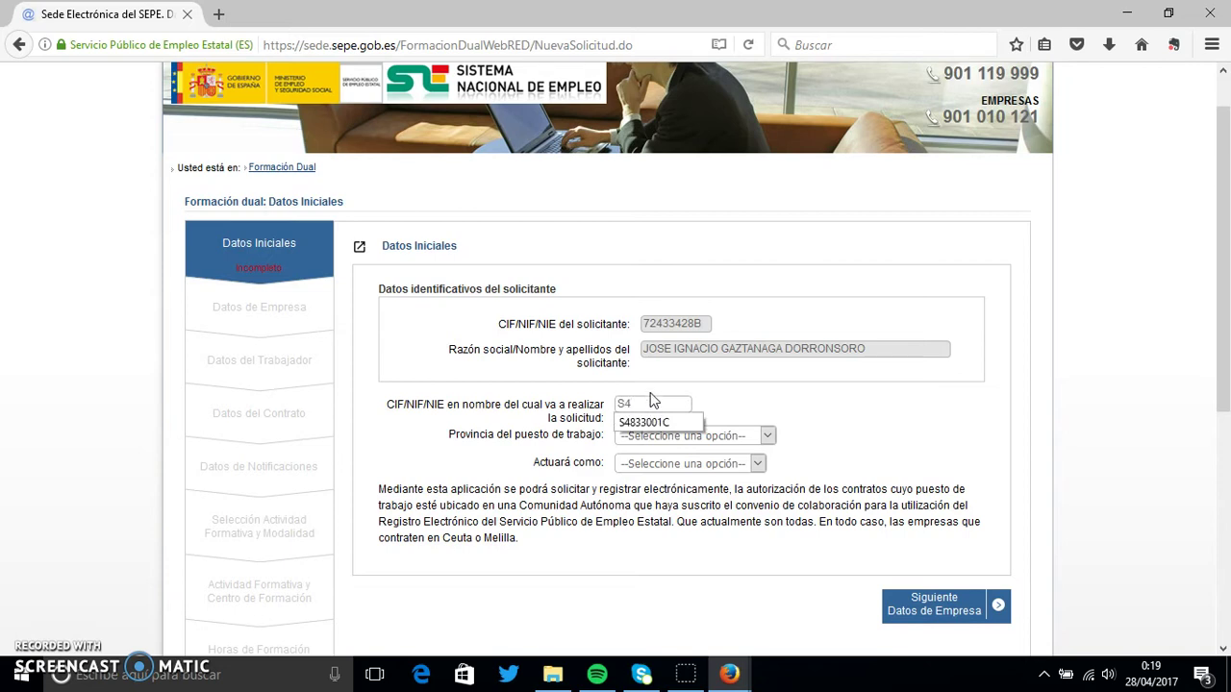
click(666, 423)
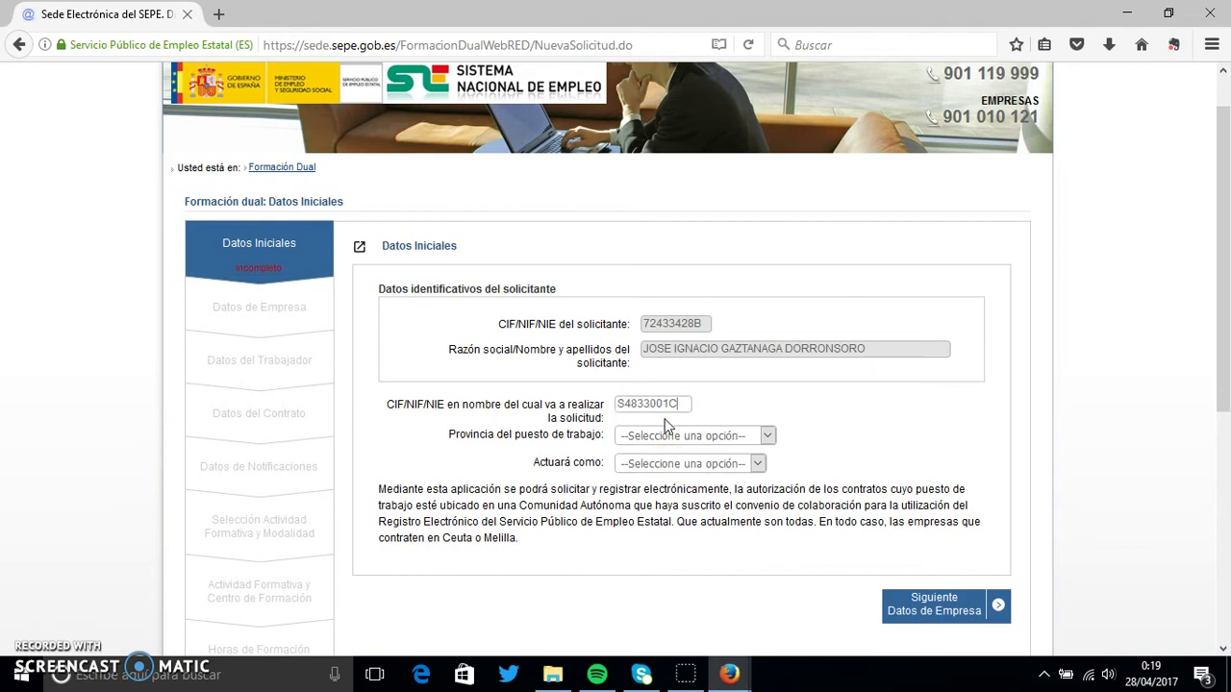
click(769, 436)
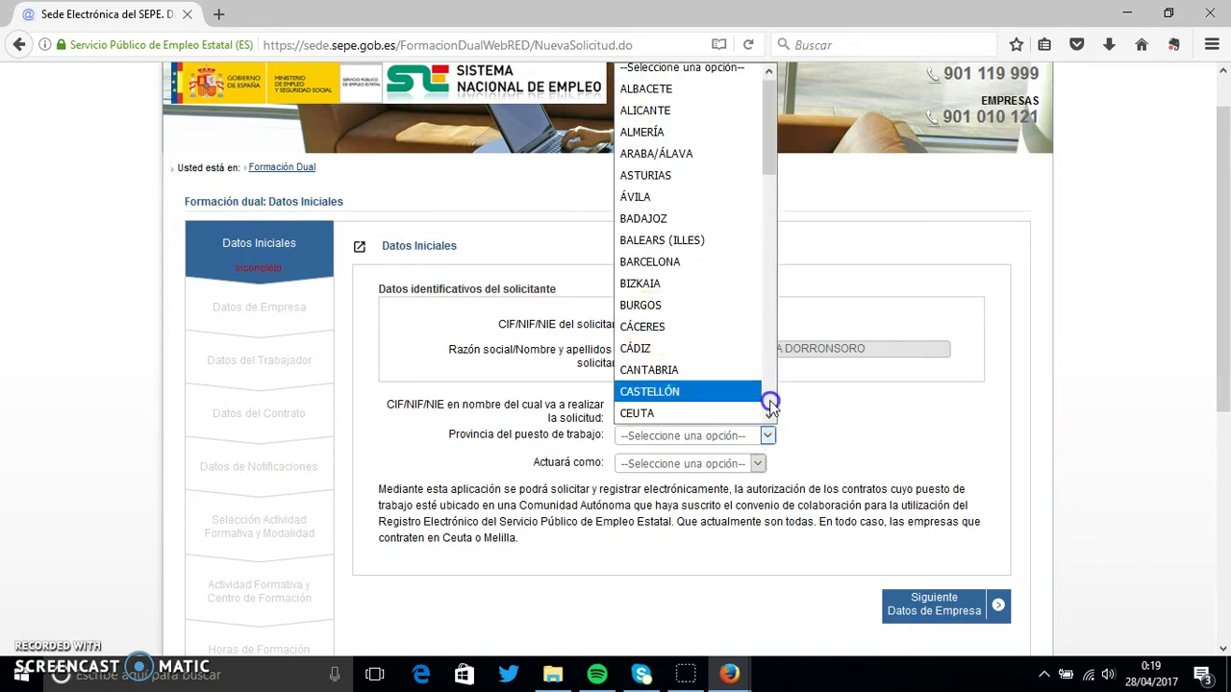
click(772, 404)
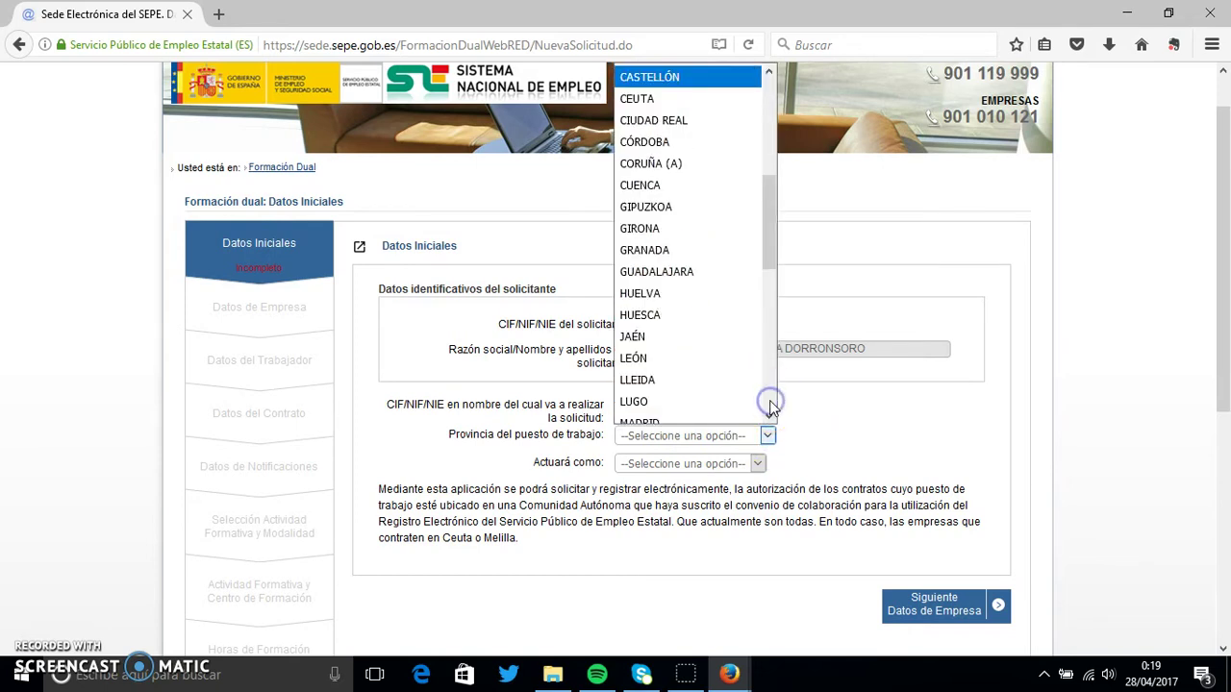
click(671, 208)
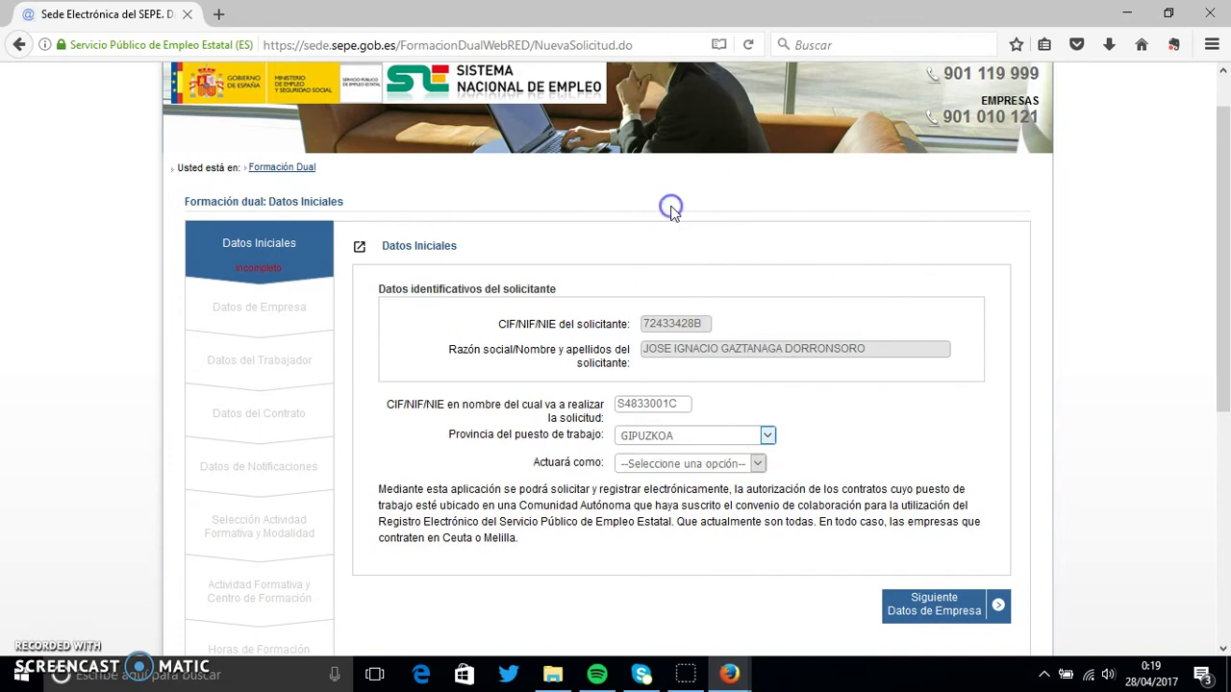
Set the acting role to Centro de formación and continue from the initial data to the company data.
click(755, 464)
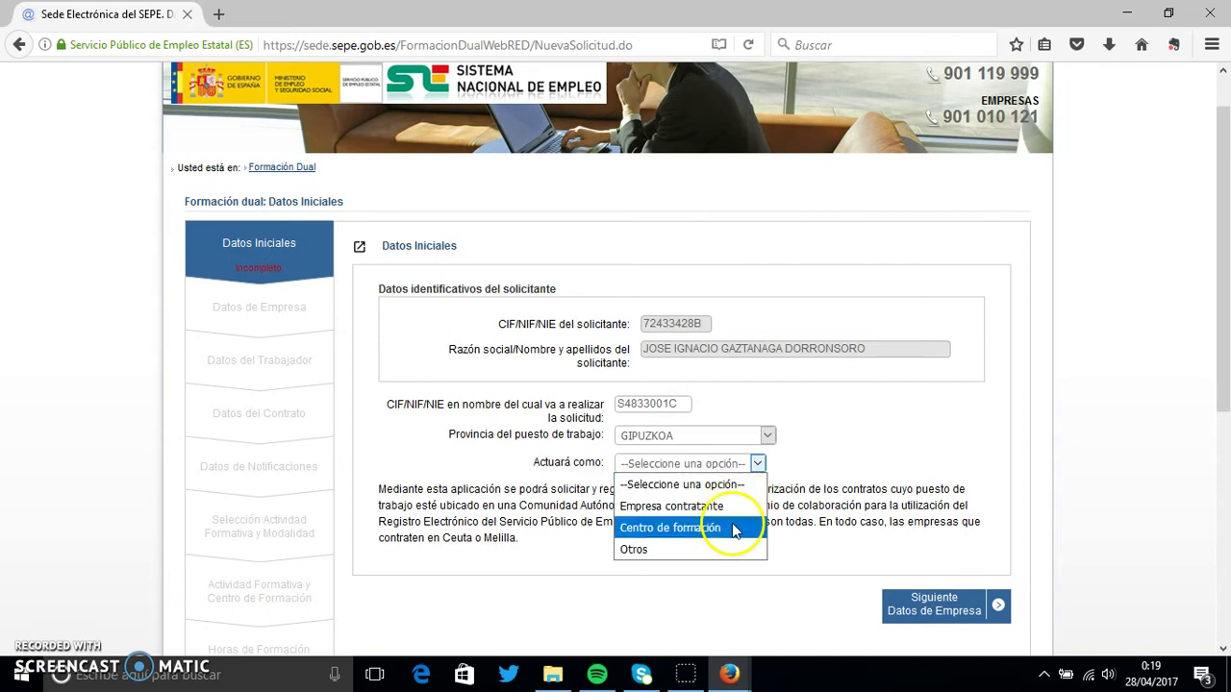
click(732, 527)
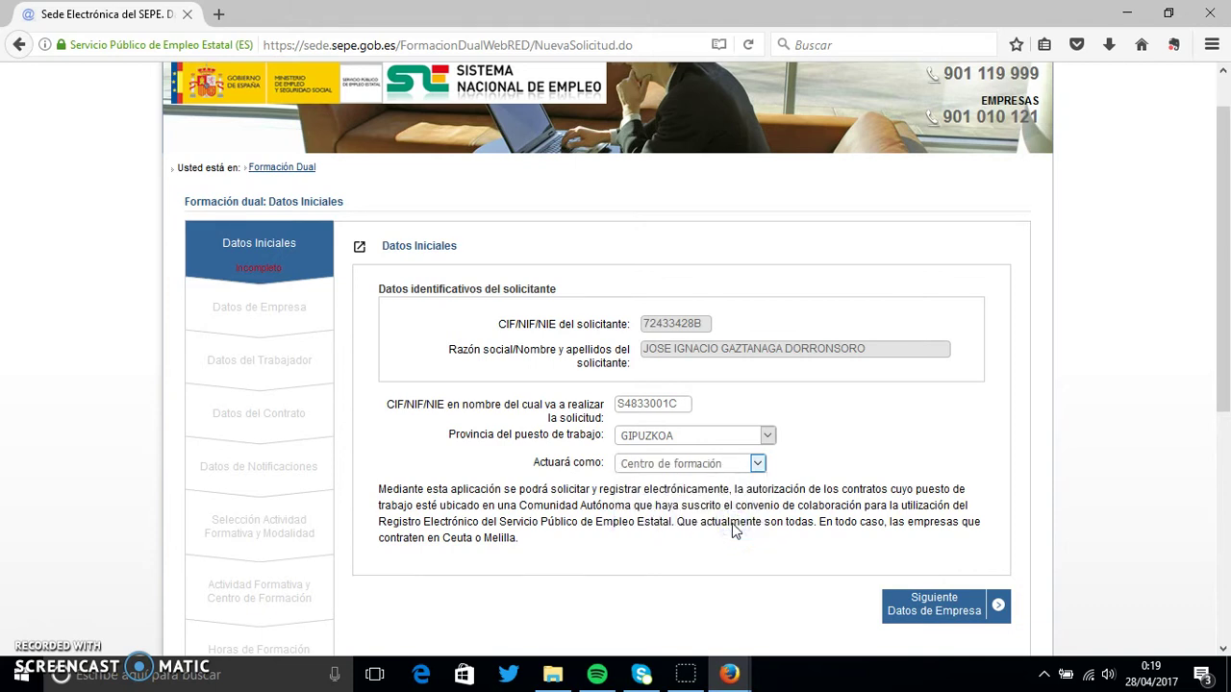
click(930, 618)
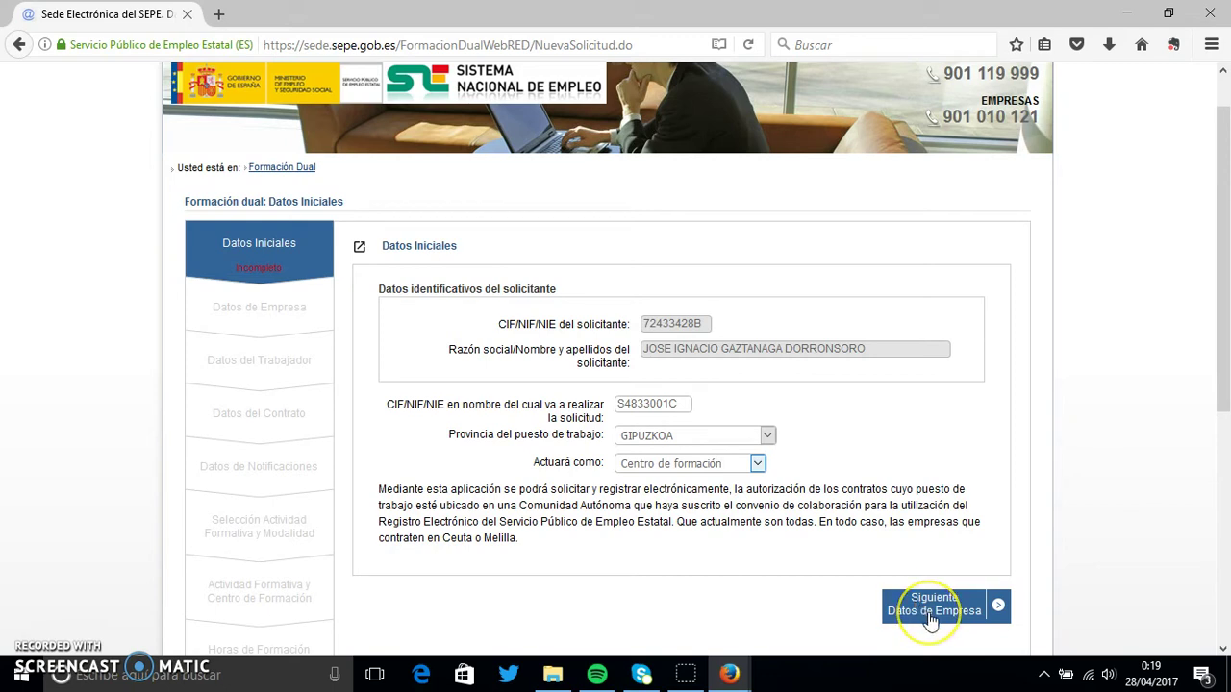
click(930, 620)
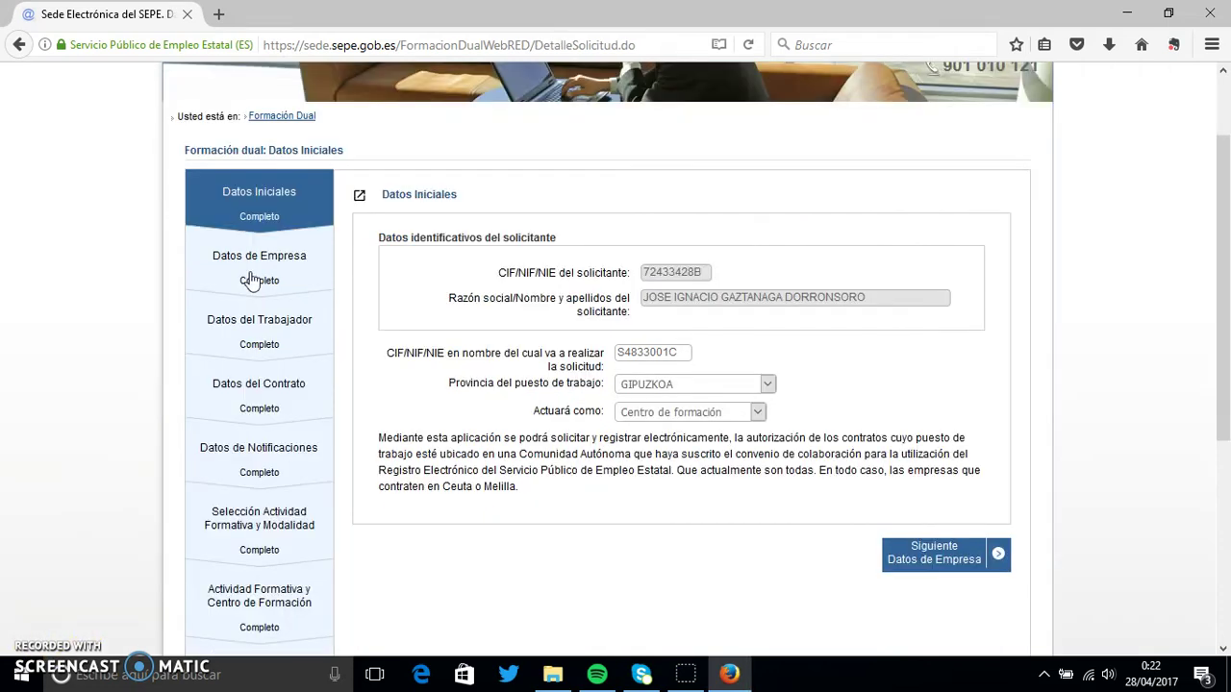
Open the company data section, check its fields down to the tutor's monthly hours, and continue to the worker data.
click(252, 279)
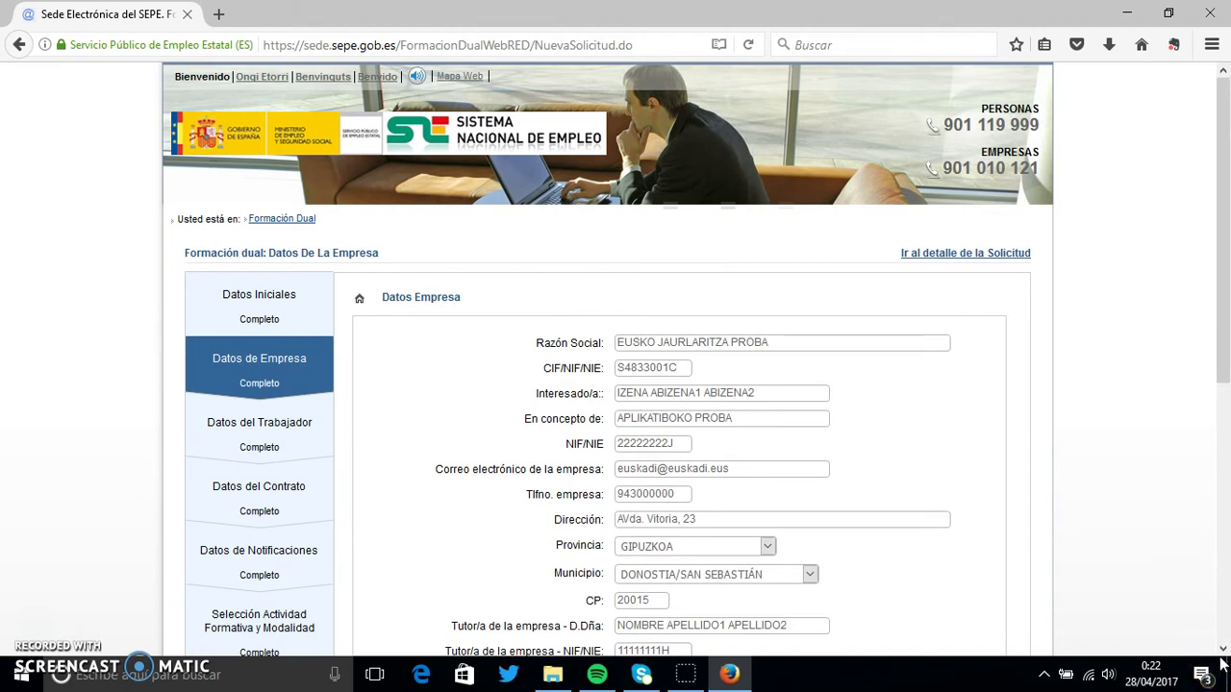
scroll(1223, 657, down, 3)
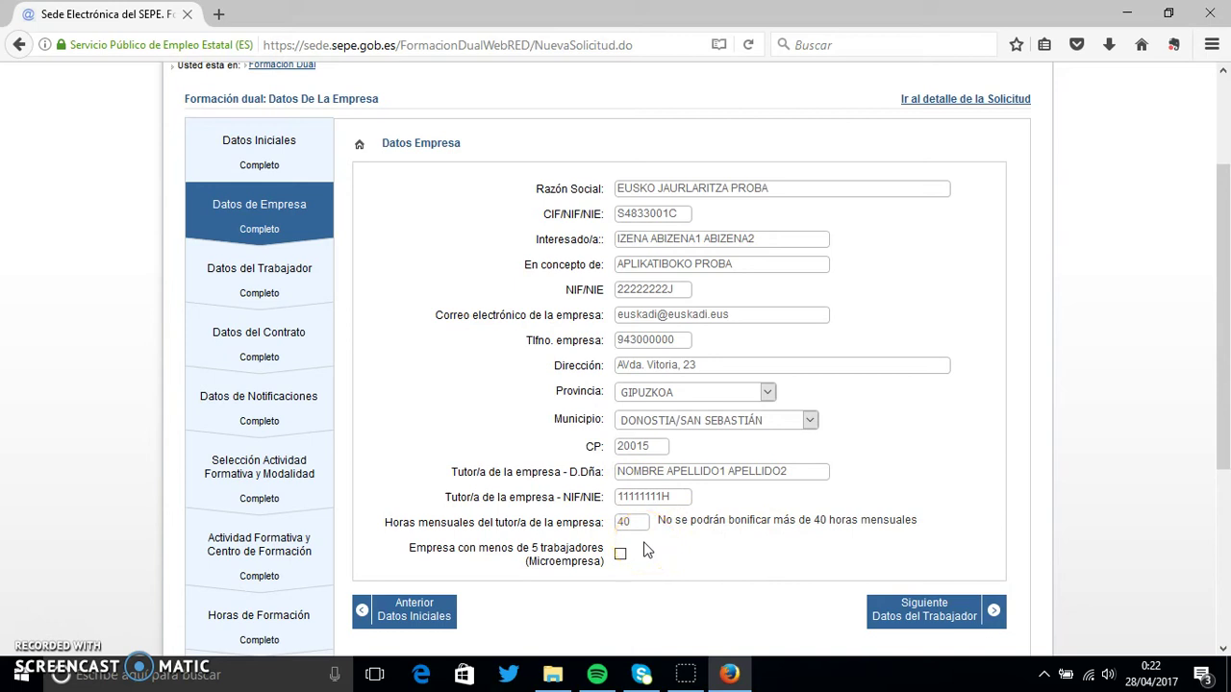
click(905, 611)
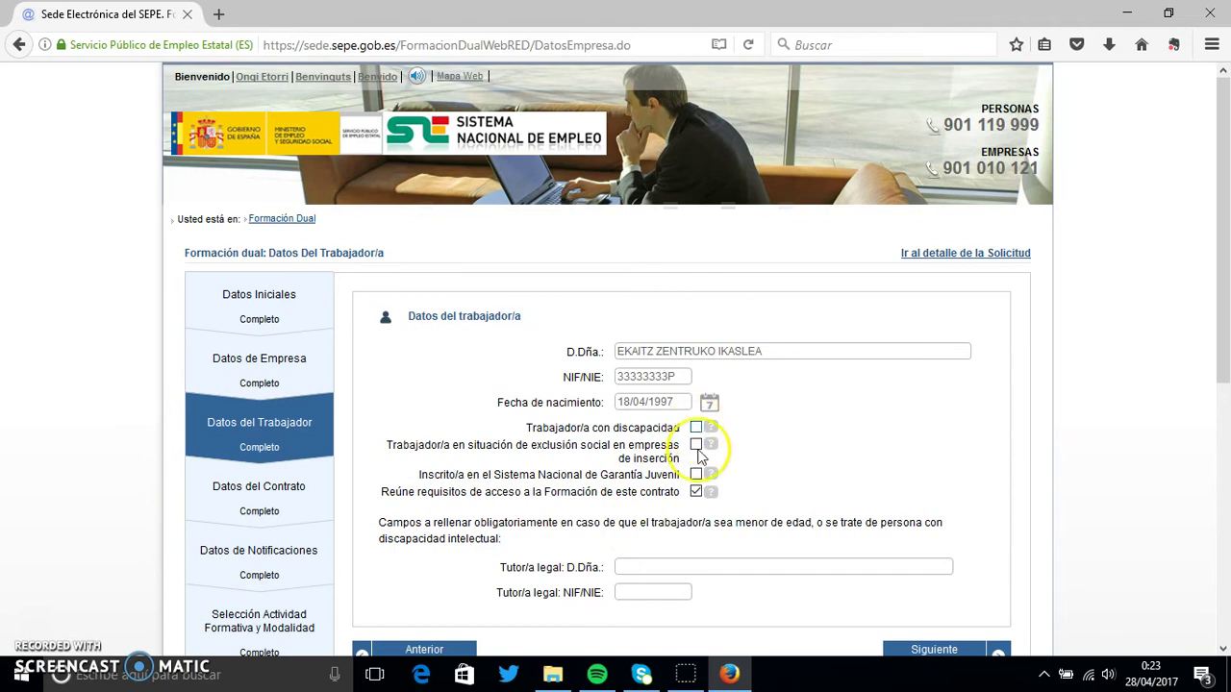
Check the worker, contract and notification data in turn, advancing to the training activity and modality selection.
click(784, 370)
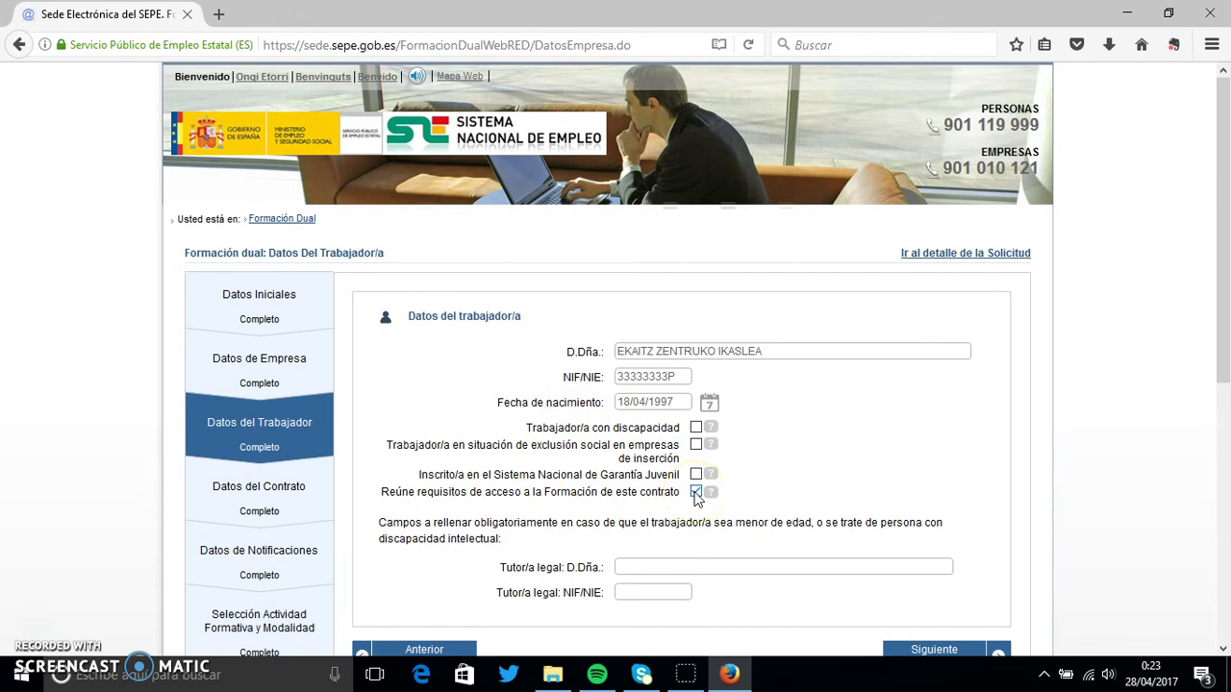
click(954, 651)
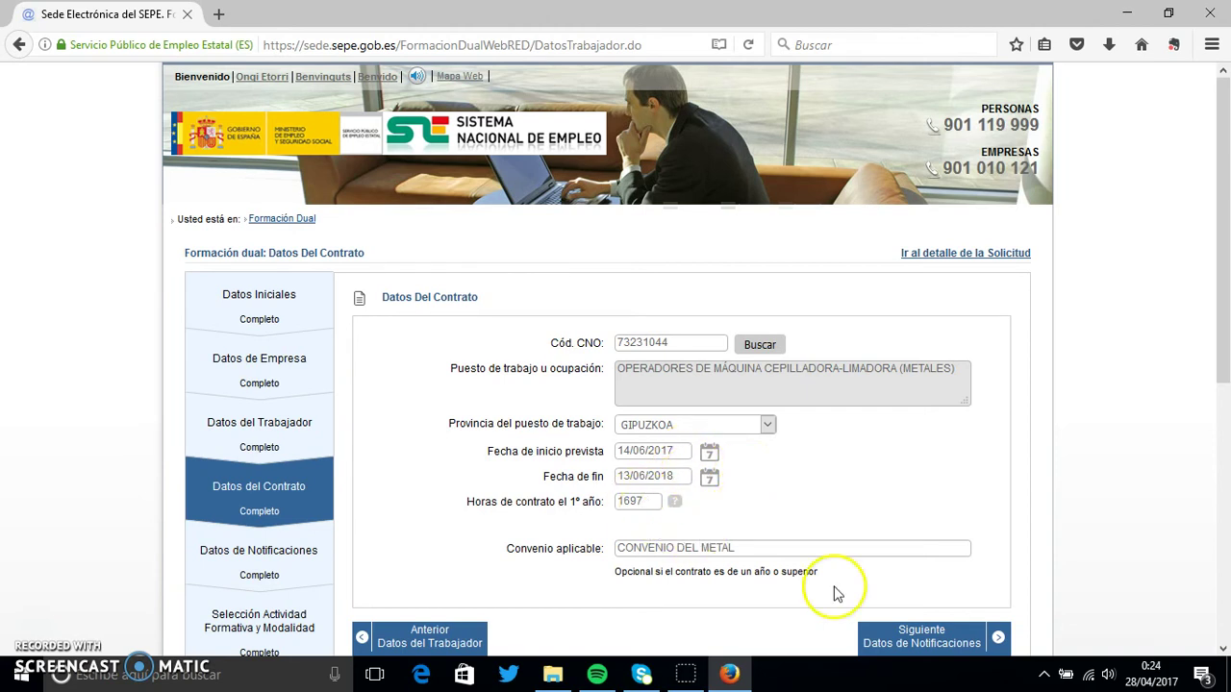
click(1223, 650)
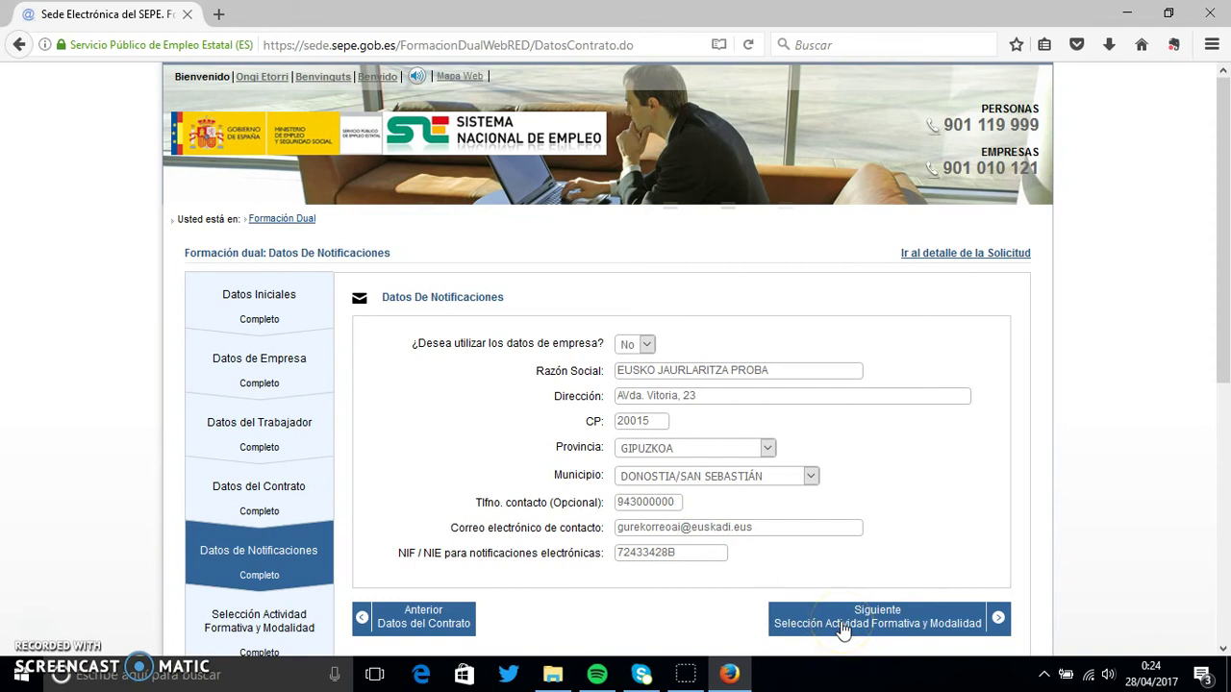
click(843, 628)
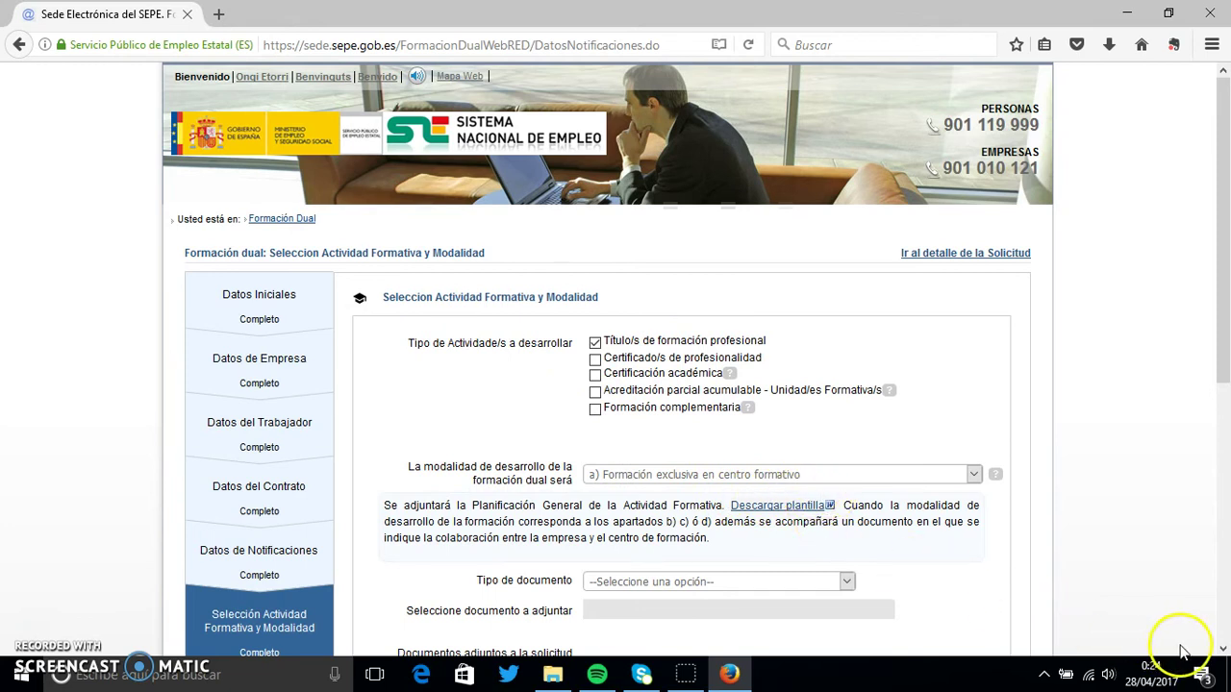
Choose Planificación General de la Actividad Formativa as the document type and continue to the training activity and centre section.
scroll(1223, 651, down, 4)
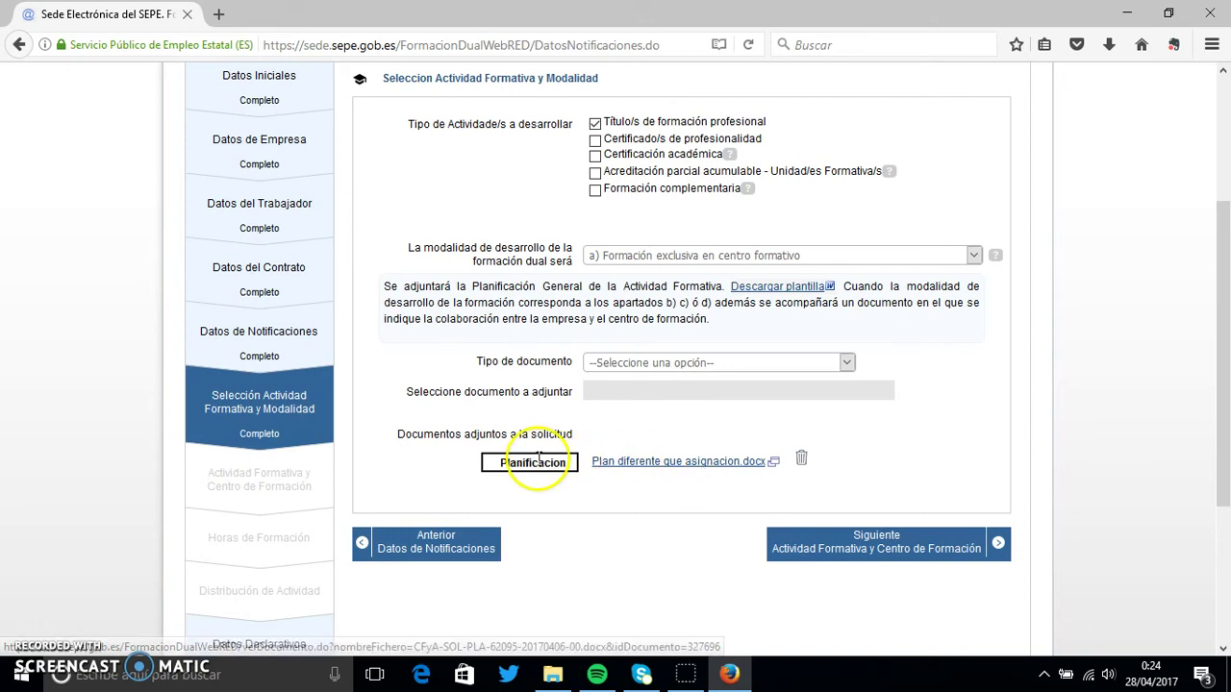
click(850, 365)
click(806, 404)
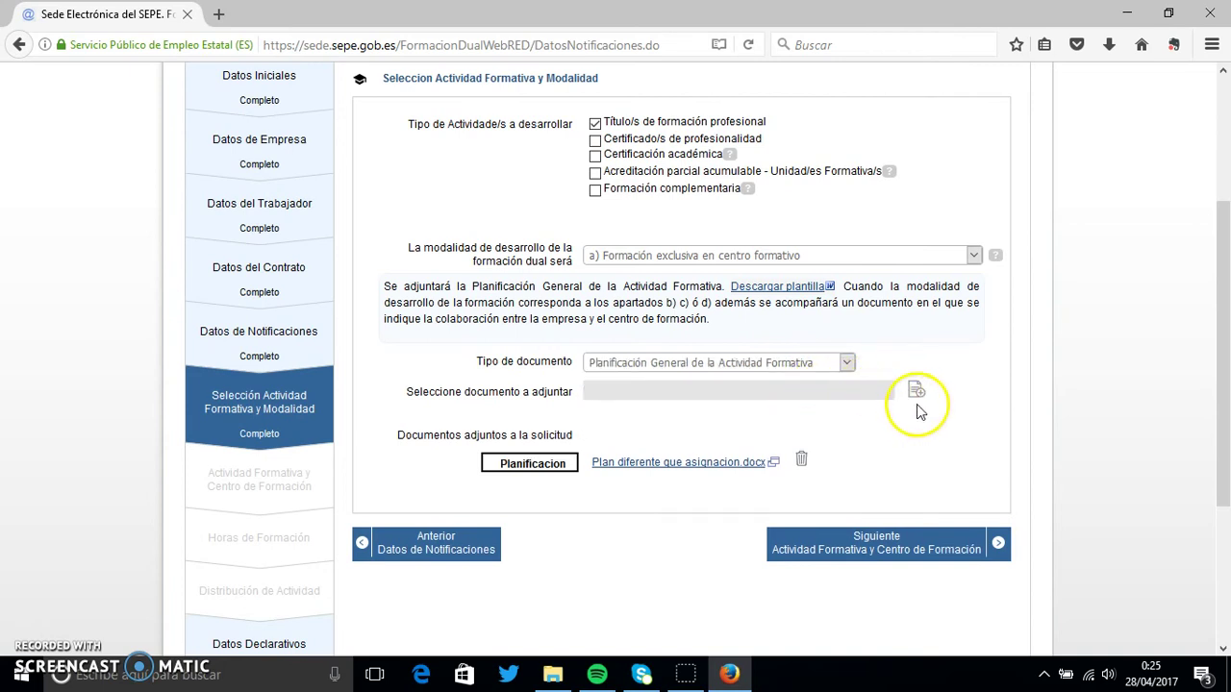
click(876, 553)
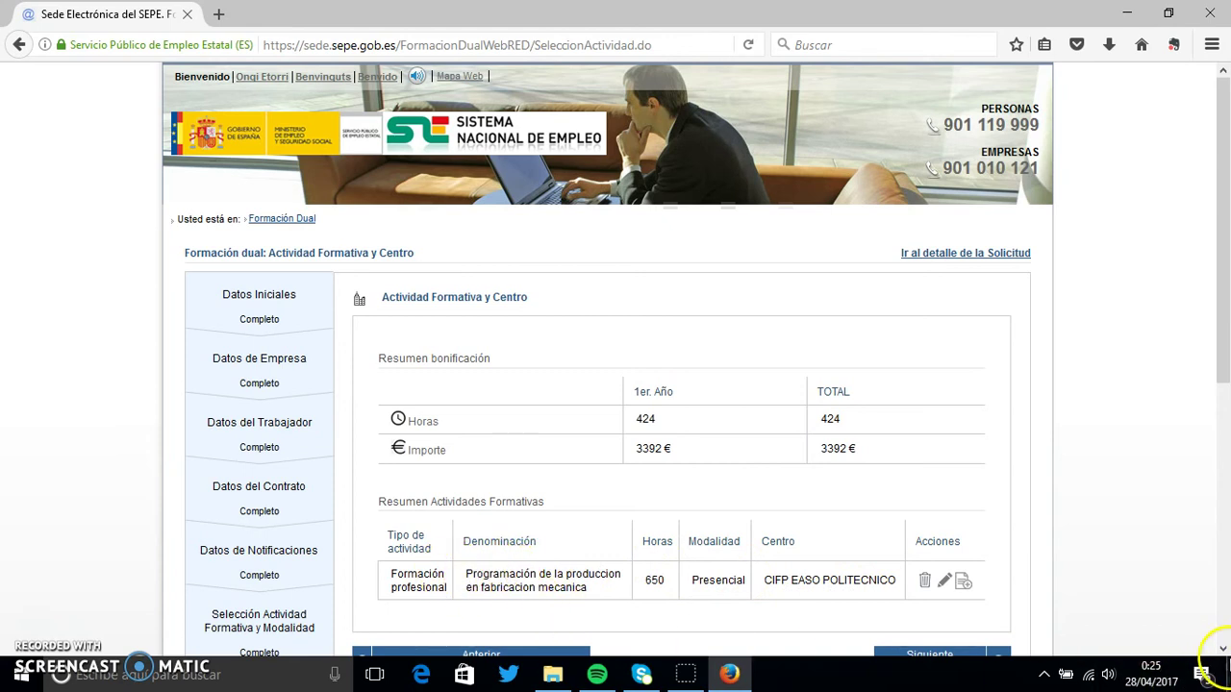
Open the mechanical manufacturing programming activity for editing, check its qualification and training centre data, and save it.
click(1224, 649)
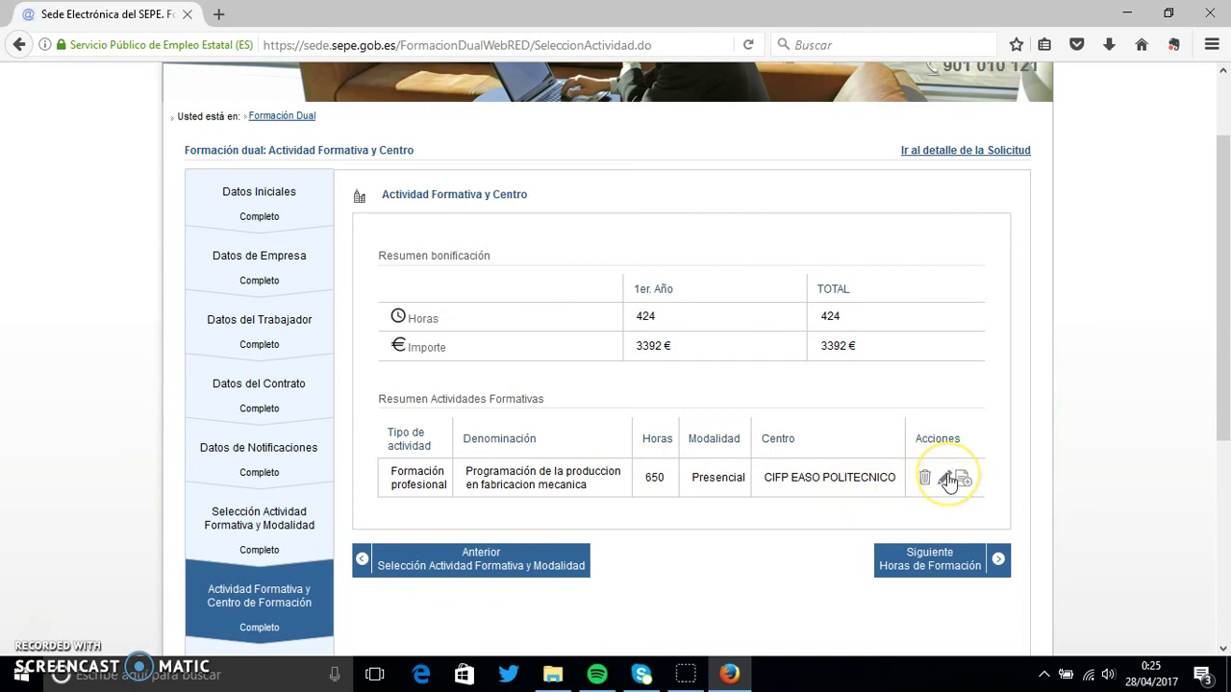
click(945, 478)
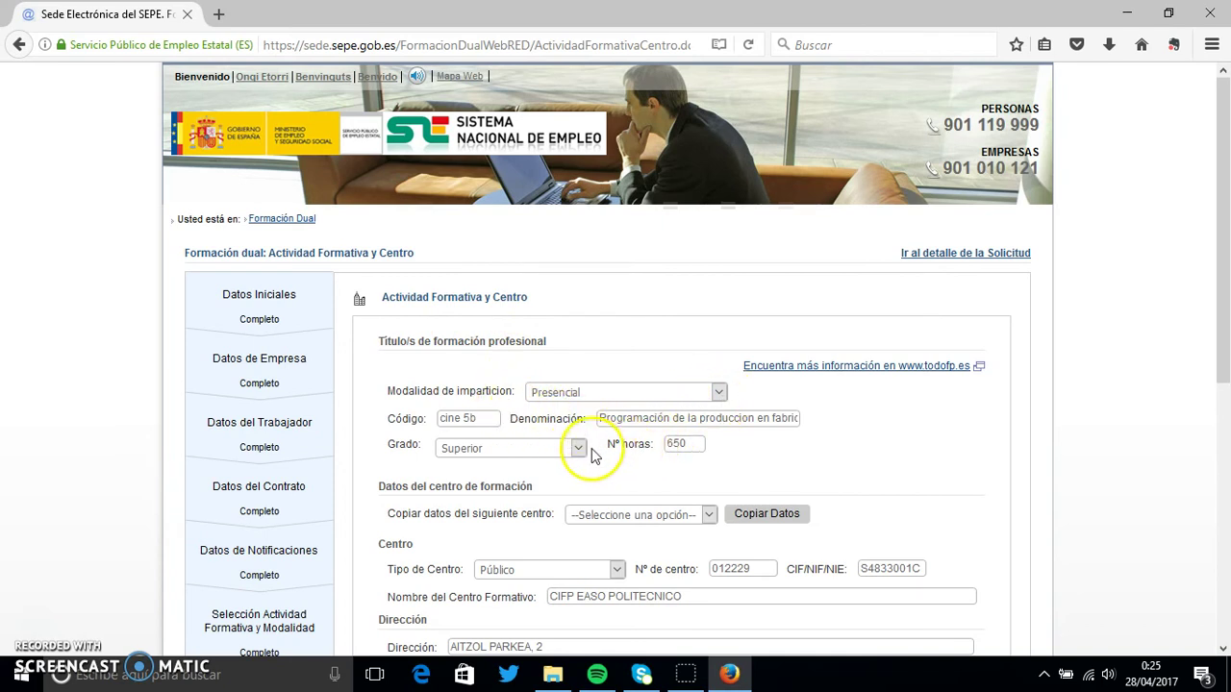
click(1223, 654)
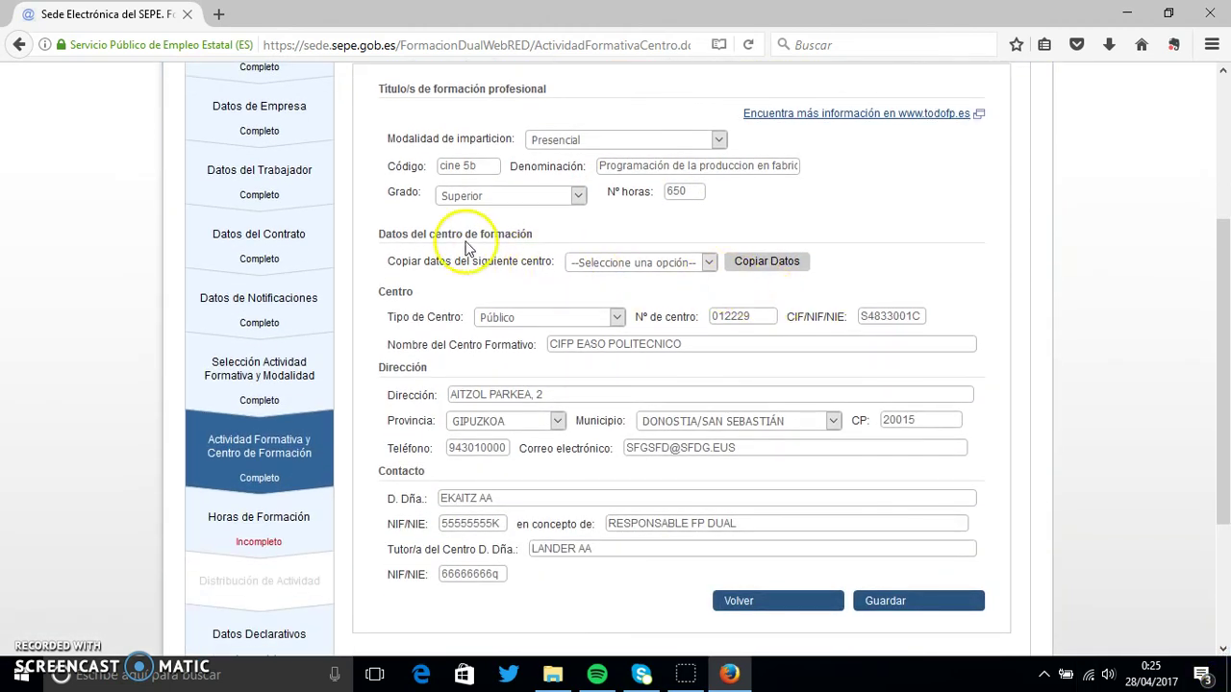
click(709, 263)
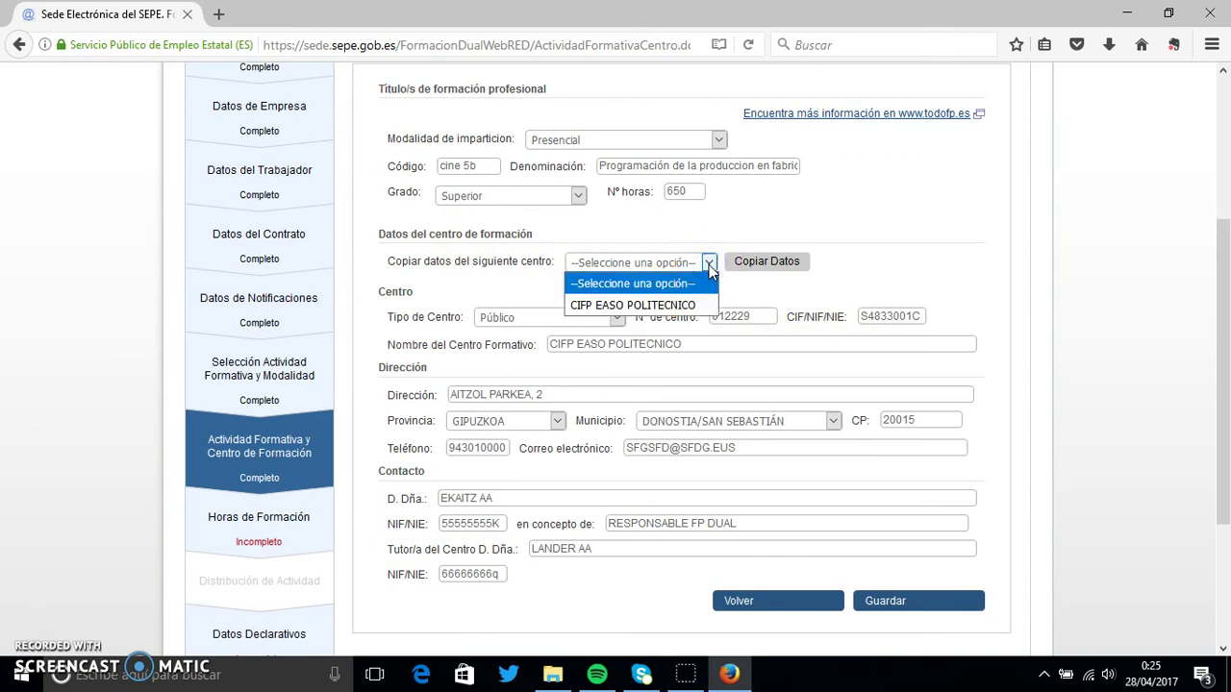
click(709, 263)
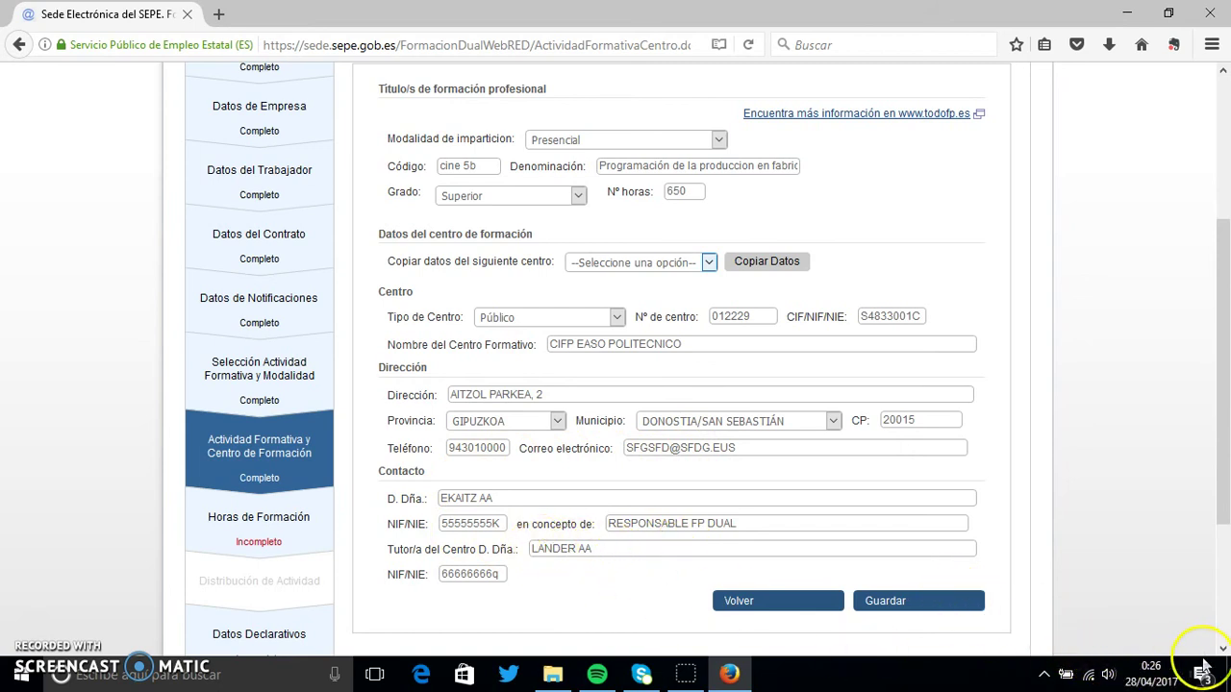
scroll(1223, 654, down, 2)
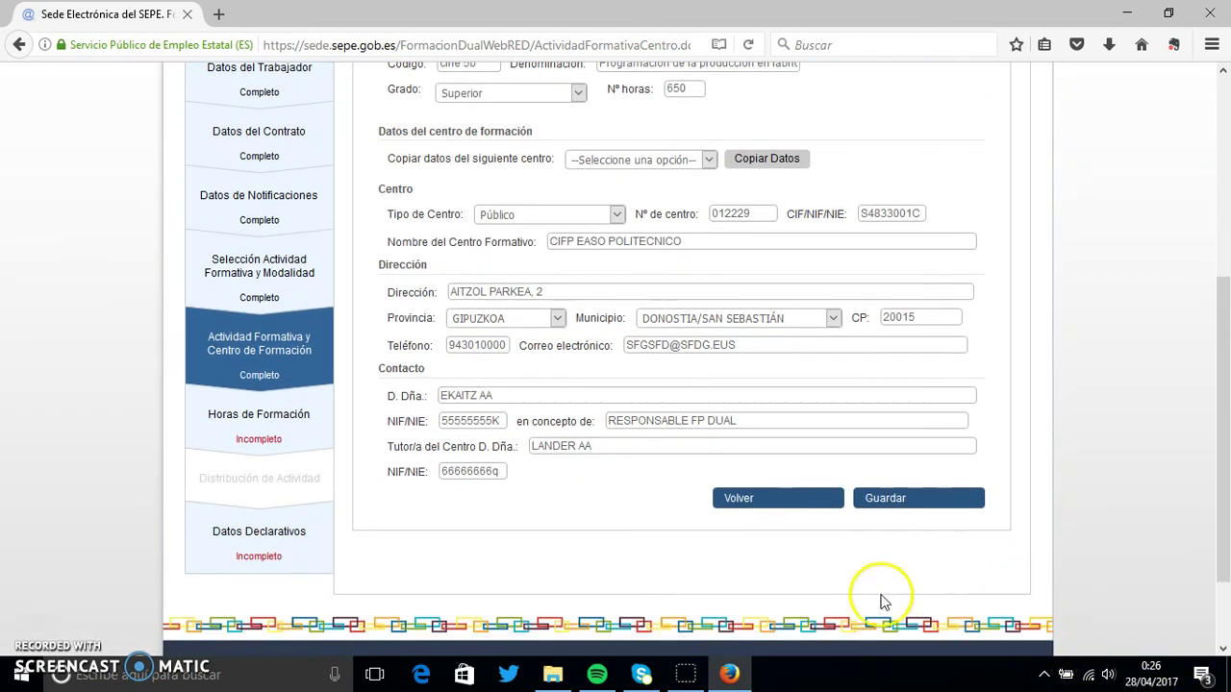
click(890, 504)
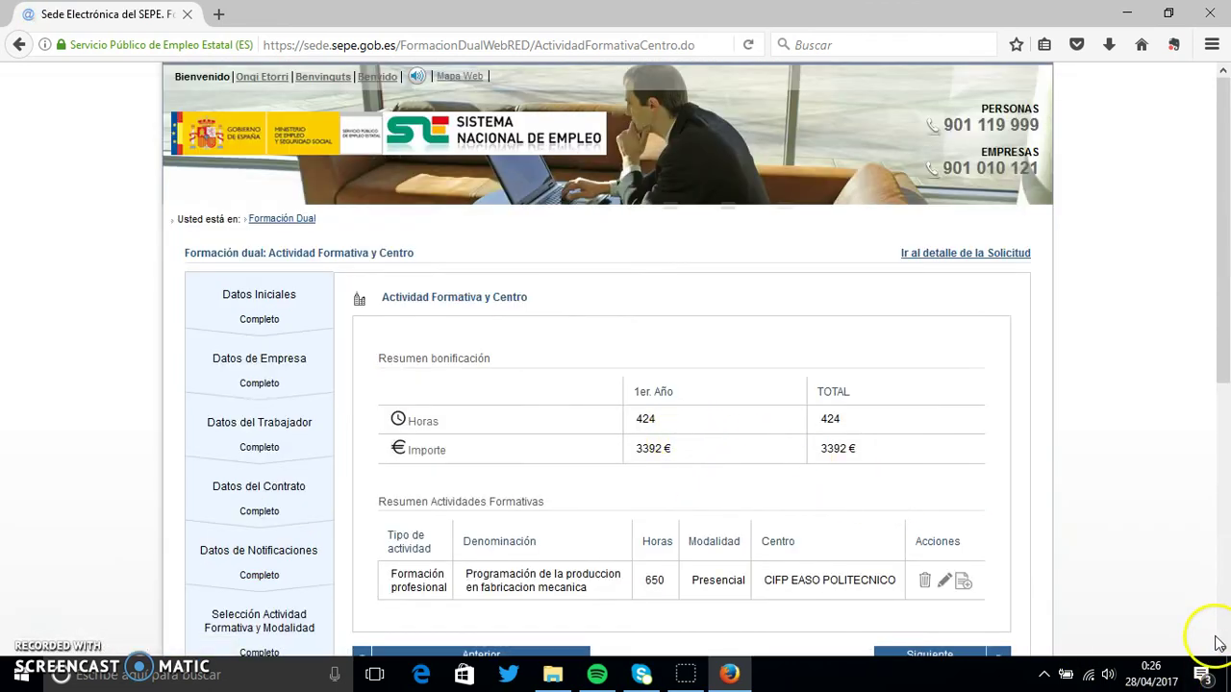
Go to the training hours section, check the hours table, and continue to the activity distribution.
scroll(1223, 650, down, 6)
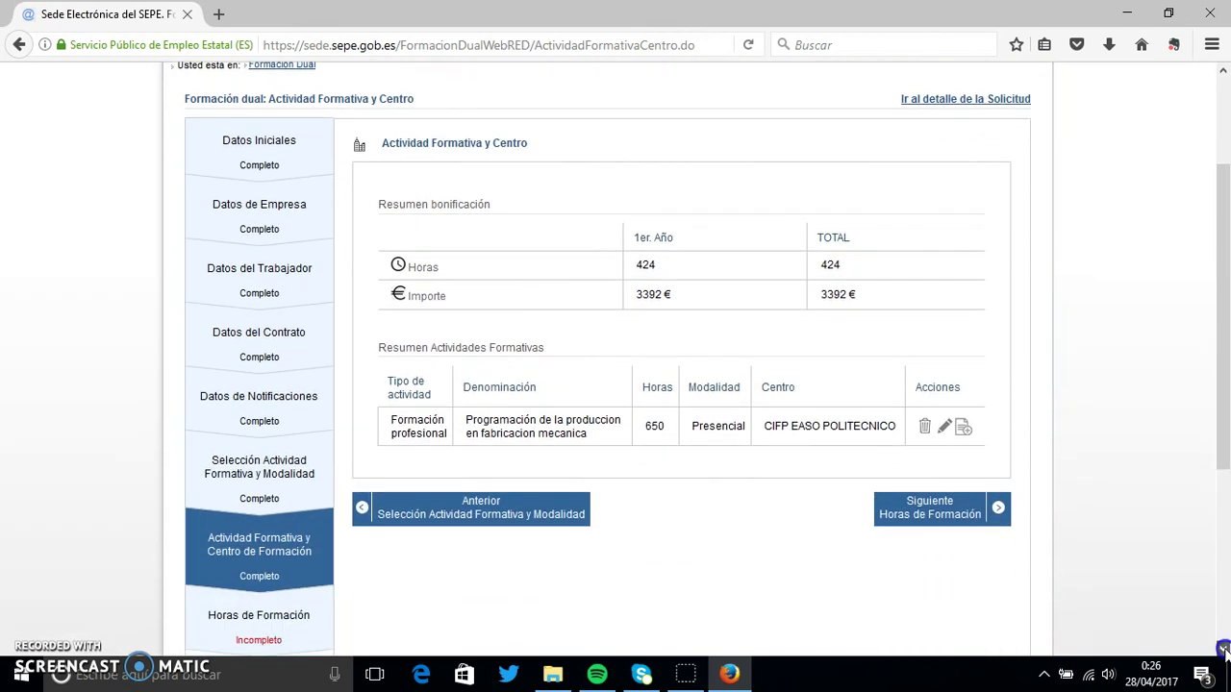
click(226, 476)
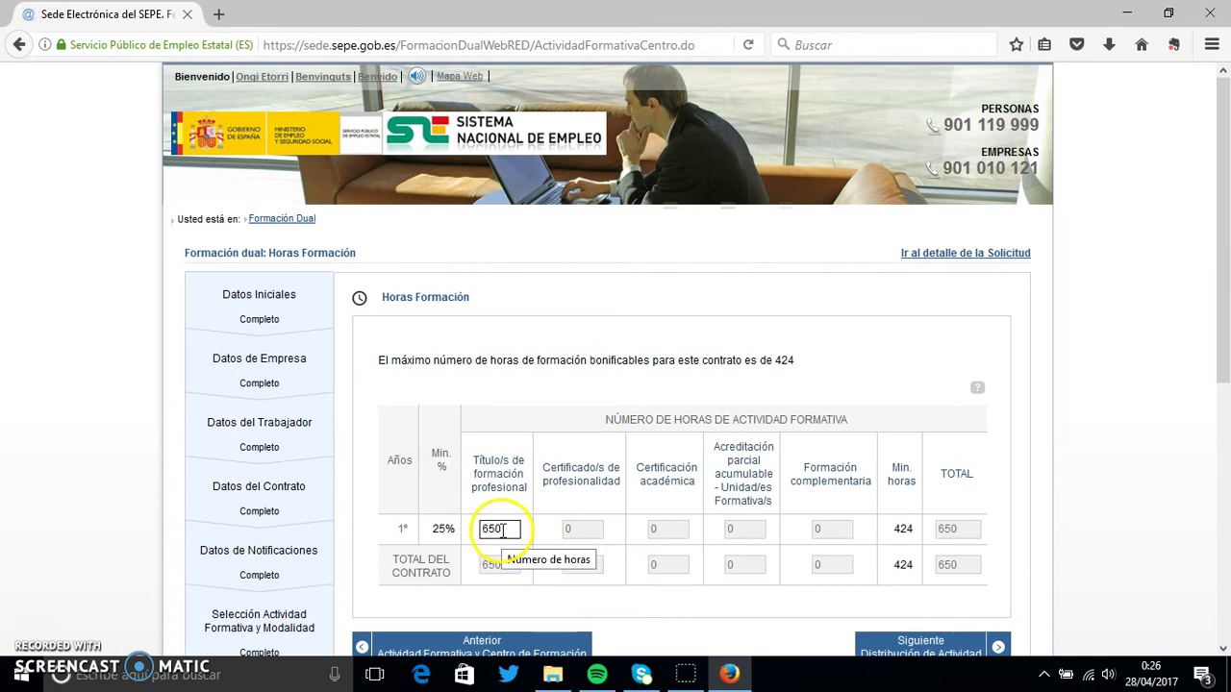
scroll(1223, 662, down, 5)
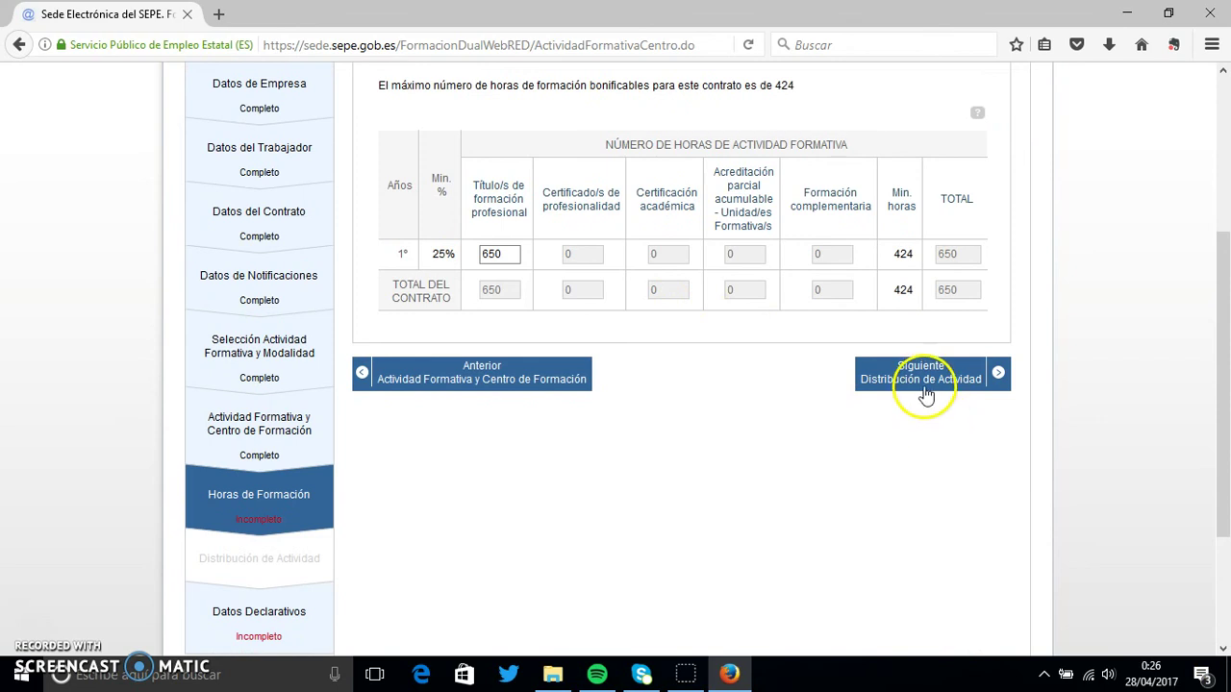
click(921, 382)
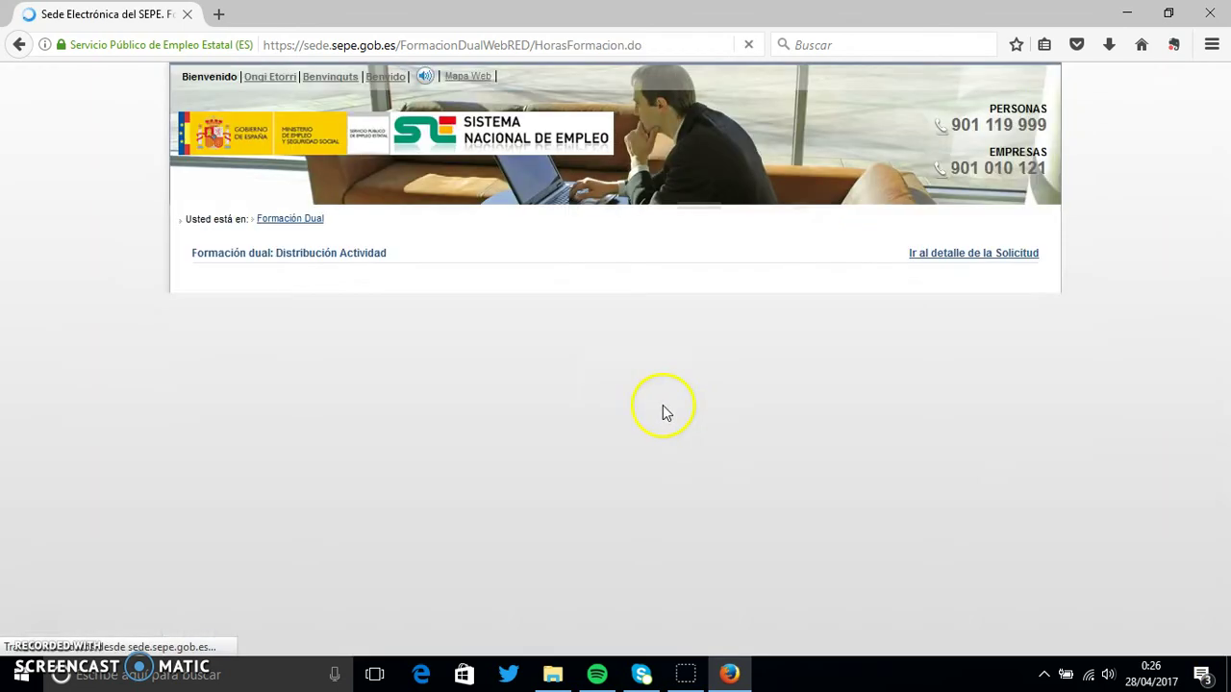
Examine the work activity rows of the distribution, including dates, weekly hours, weekdays and timetable.
scroll(1224, 650, down, 7)
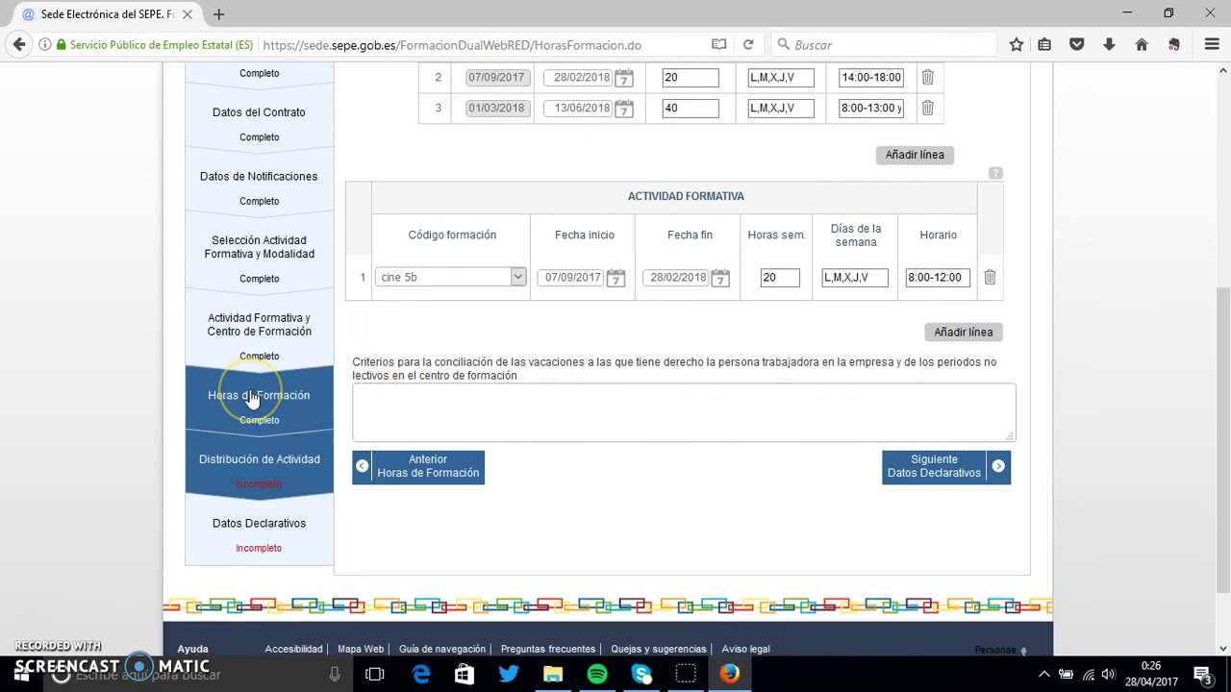
click(1224, 72)
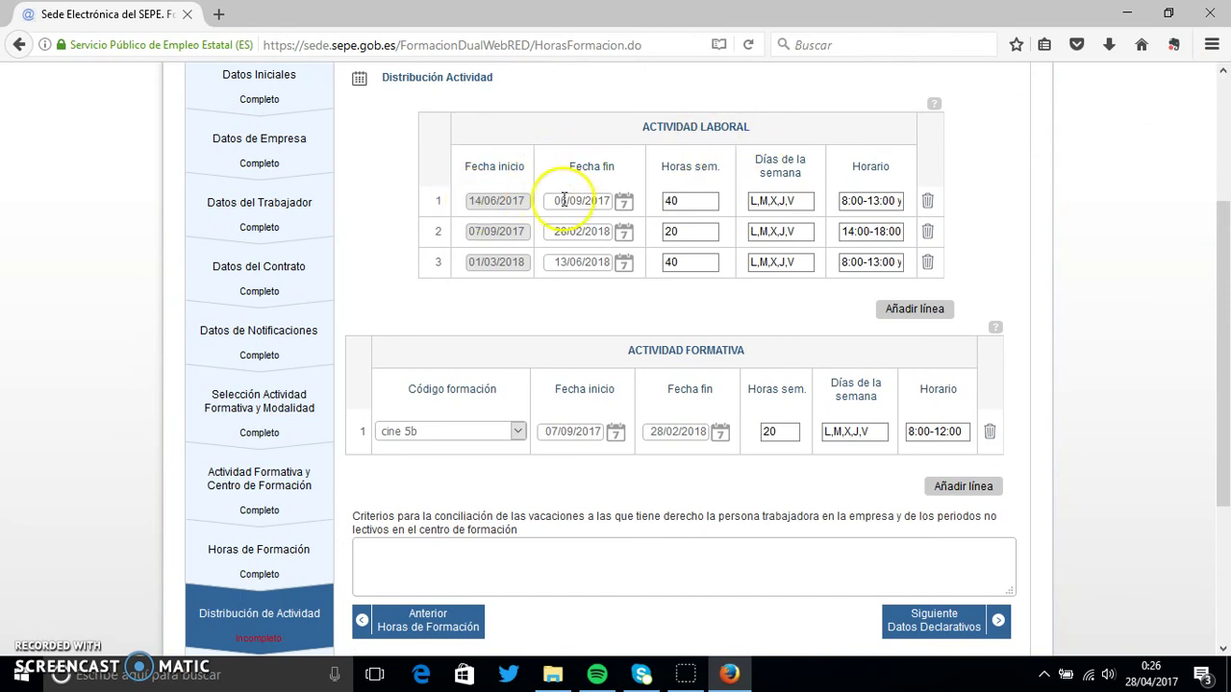
click(687, 202)
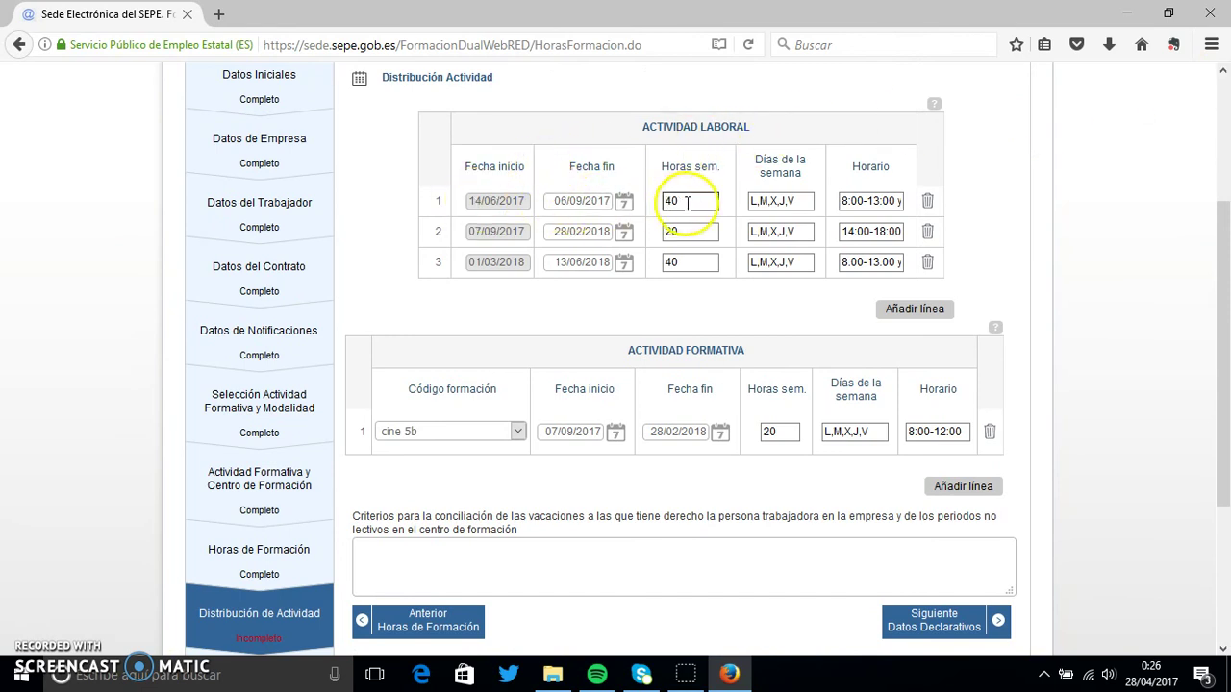
click(804, 206)
click(875, 205)
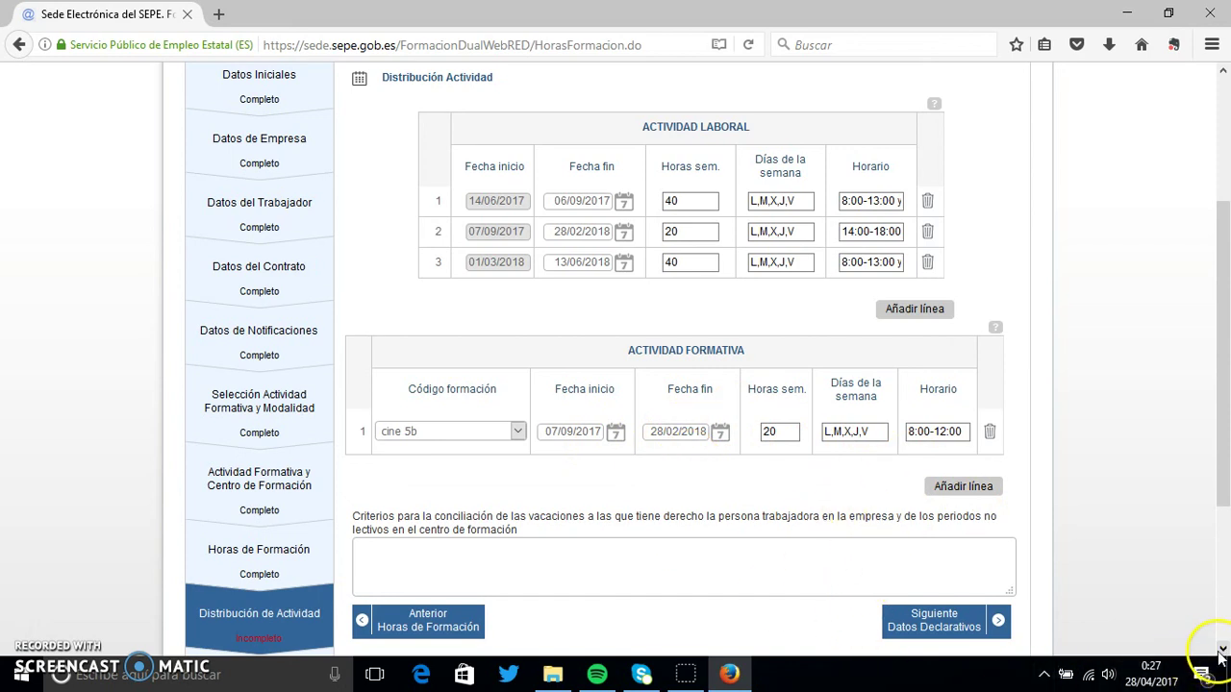
Continue from the activity distribution to the declarative data, accepting the notice about training hours, and view the declaration.
scroll(1221, 651, down, 5)
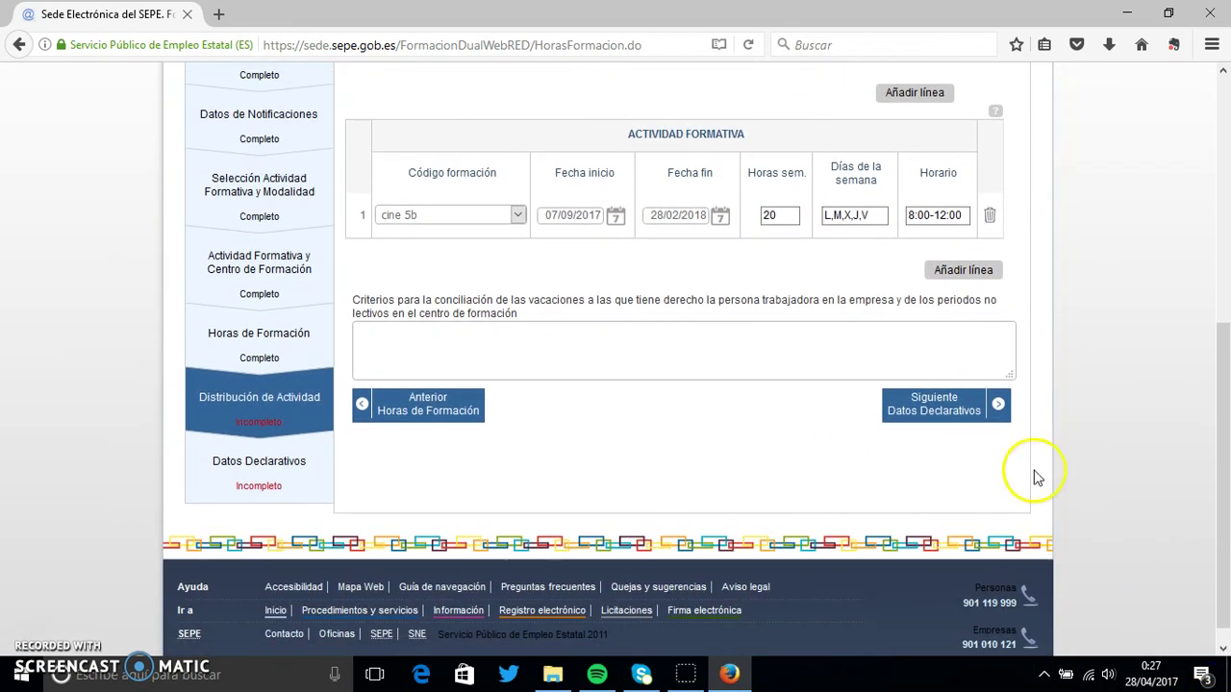
click(947, 404)
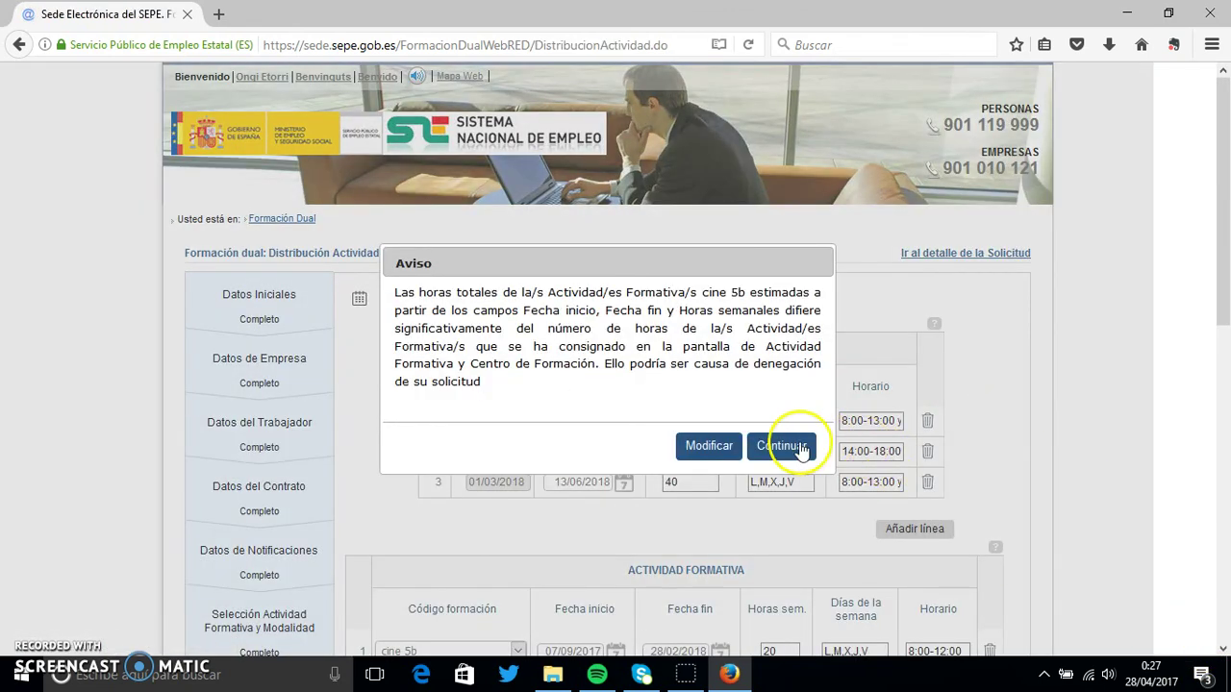
click(779, 446)
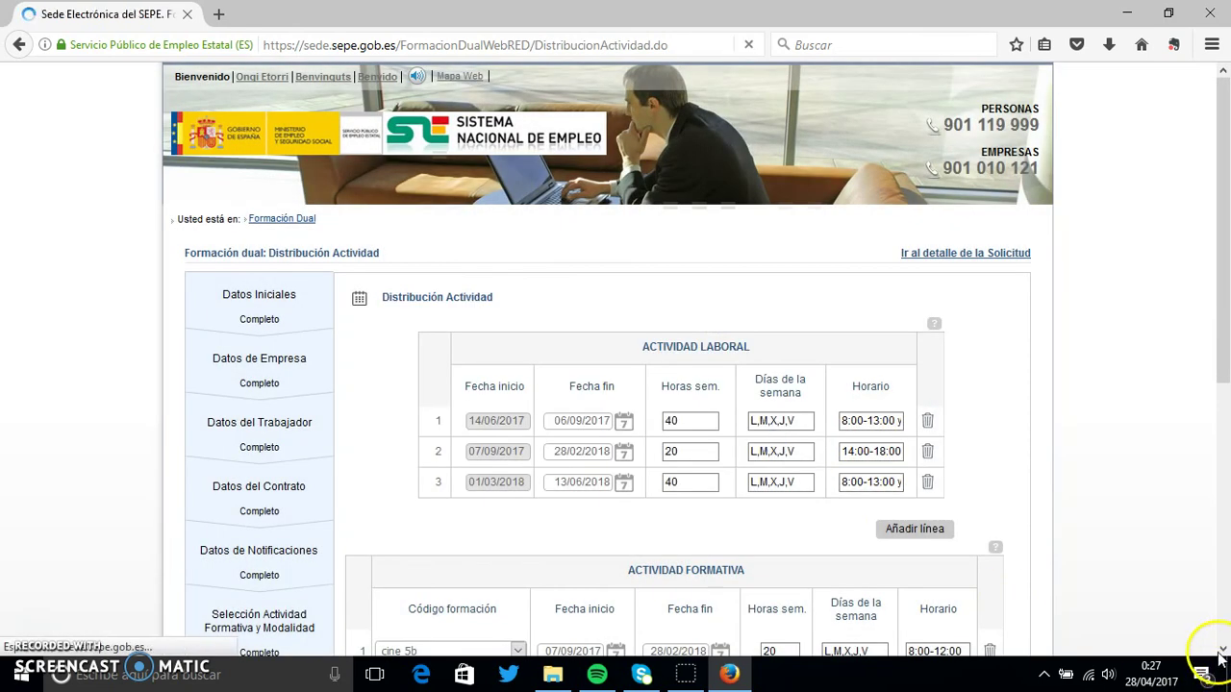
click(1221, 650)
click(1220, 651)
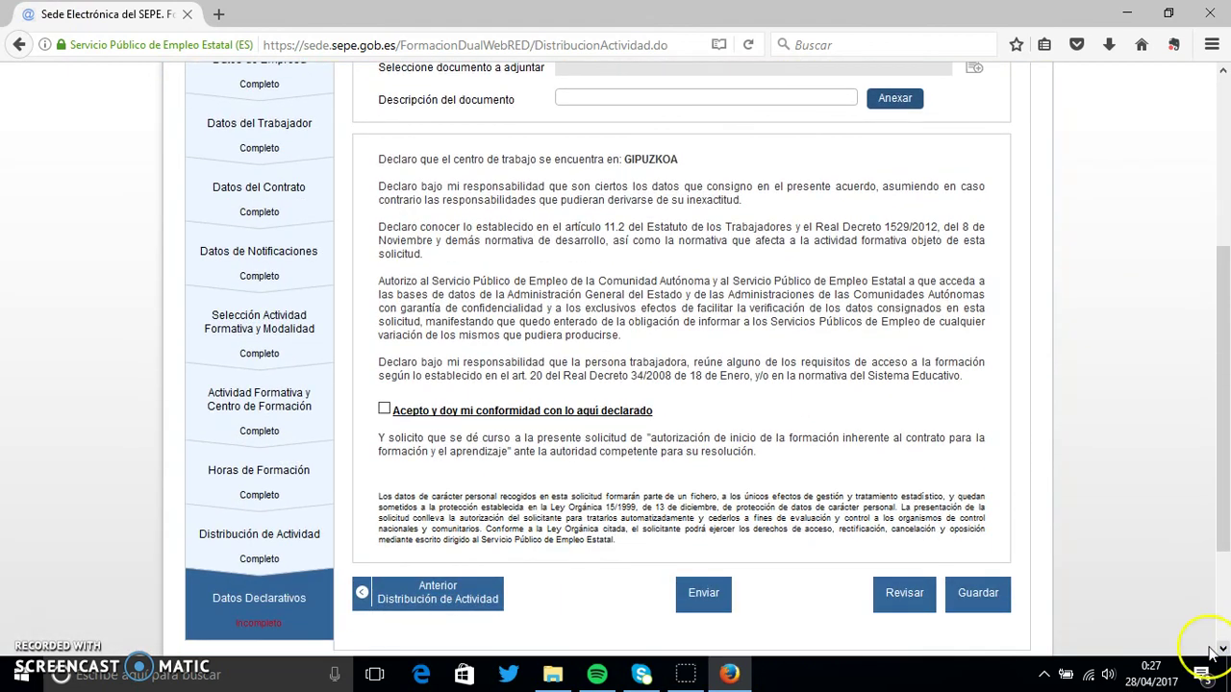